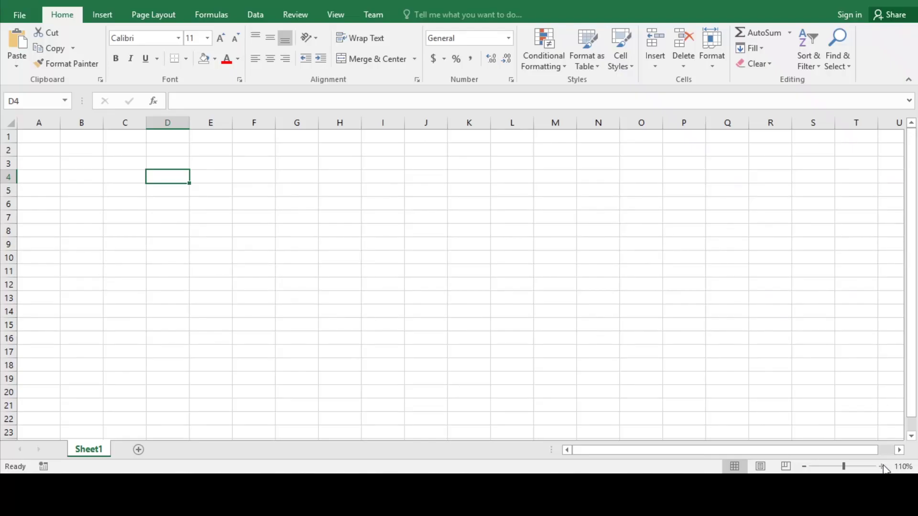
Step: Zoom in and run the 'Dr' macro to turn Sheet1 into a square grid
left_click(881, 466)
left_click(881, 466)
left_click(881, 467)
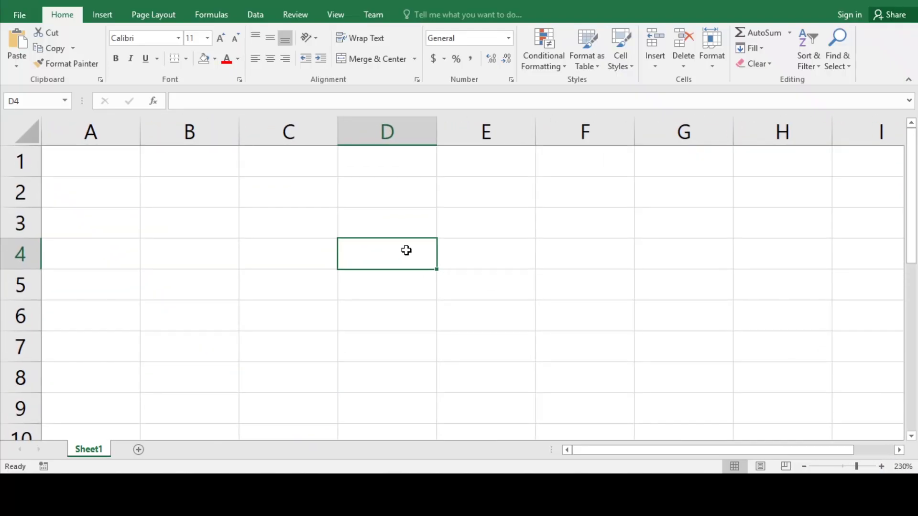
type("Dr")
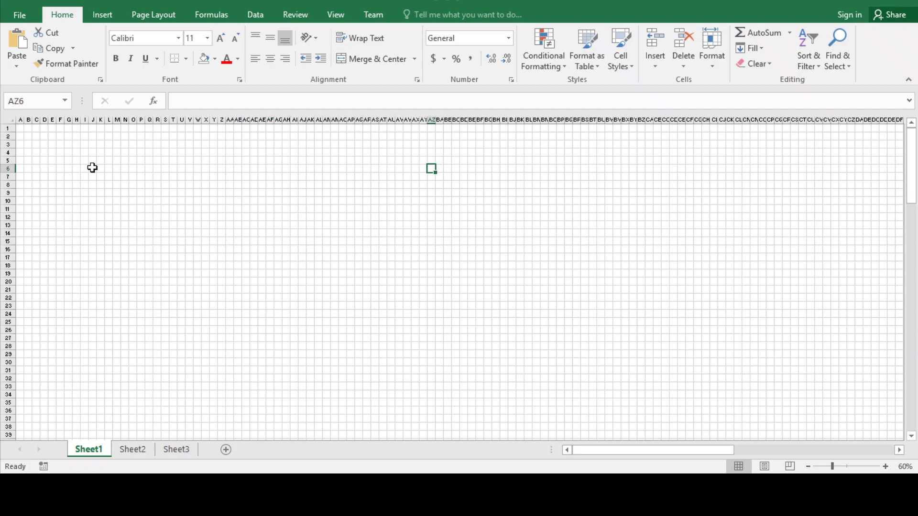
Step: Scroll right to follow the pale blue background and dark hair filling down to row 41
left_click_drag(662, 450, 741, 450)
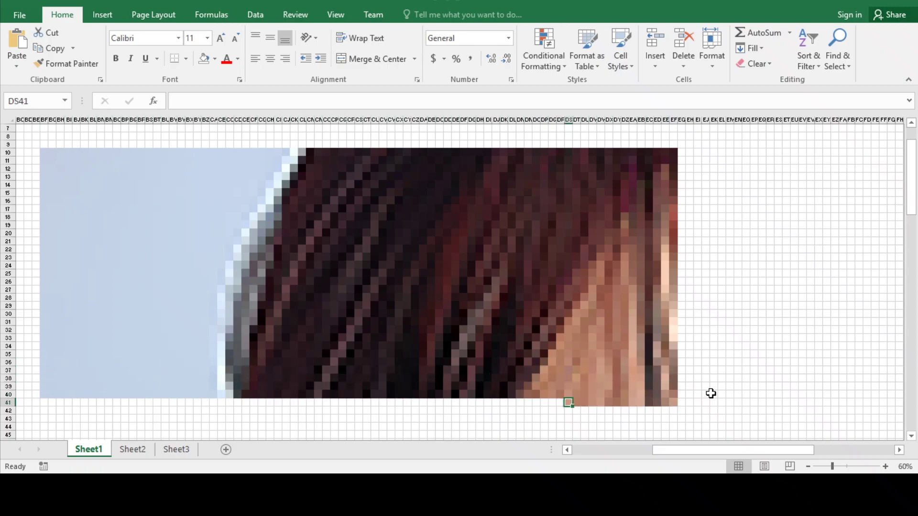
Step: Zoom back in and scroll down as the left side fills to row 101
left_click_drag(910, 181, 915, 209)
scroll(827, 434, "down", 2)
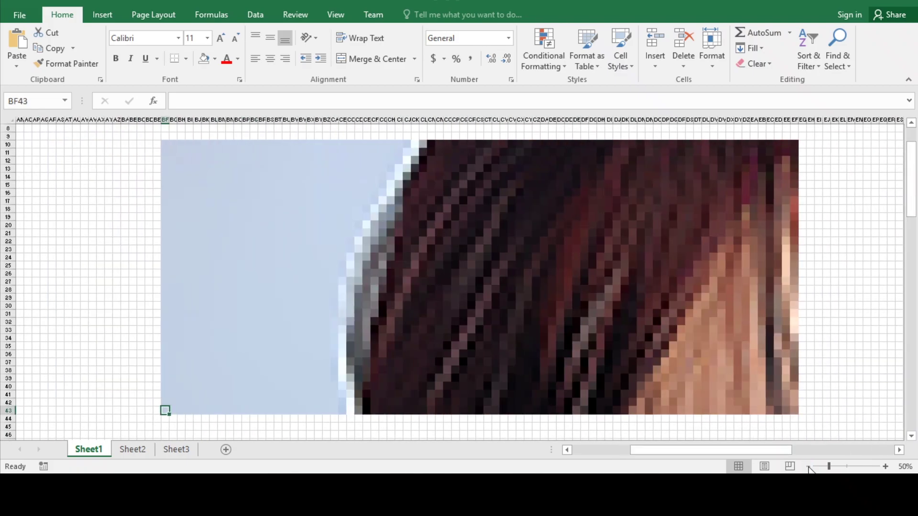
left_click(885, 466)
left_click(885, 467)
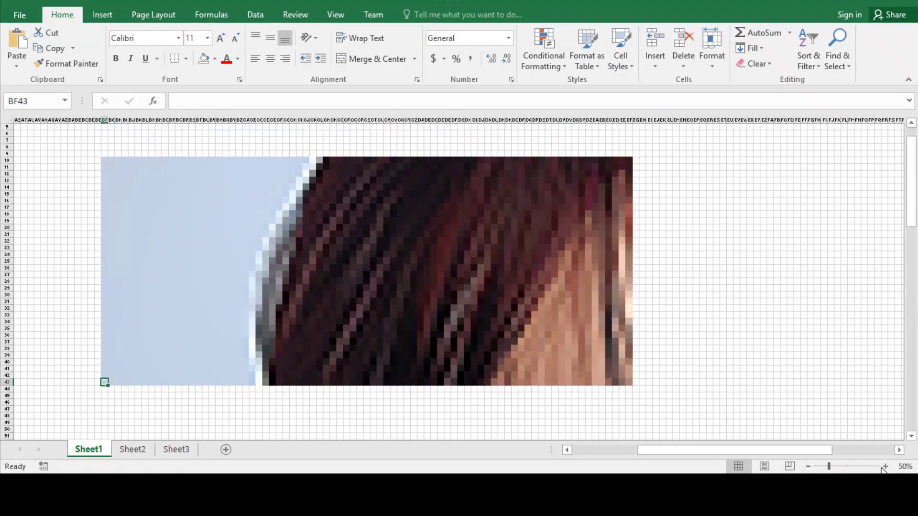
left_click(885, 466)
left_click(885, 466)
left_click(809, 466)
scroll(248, 275, "down", 9)
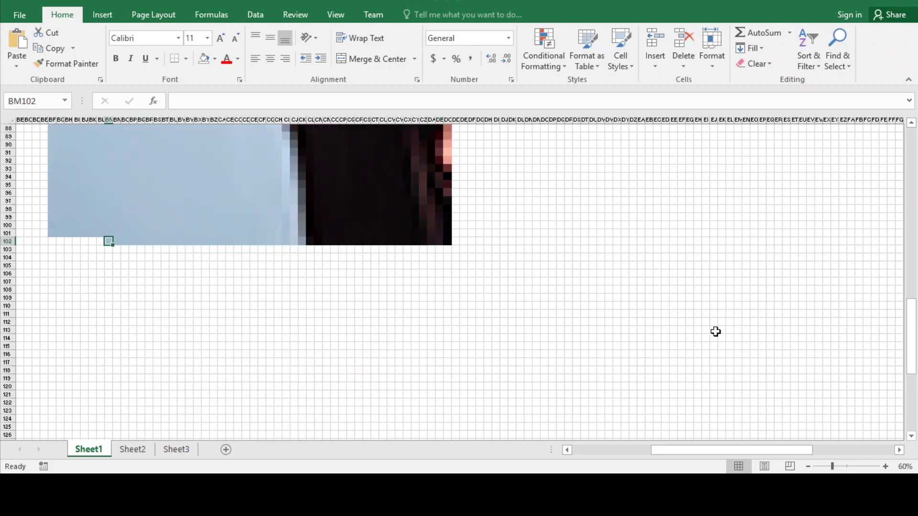
Step: Scroll through the portrait as the shoulder and patterned white top fill to row 157
scroll(715, 333, "up", 3)
scroll(711, 421, "down", 2, "ctrl")
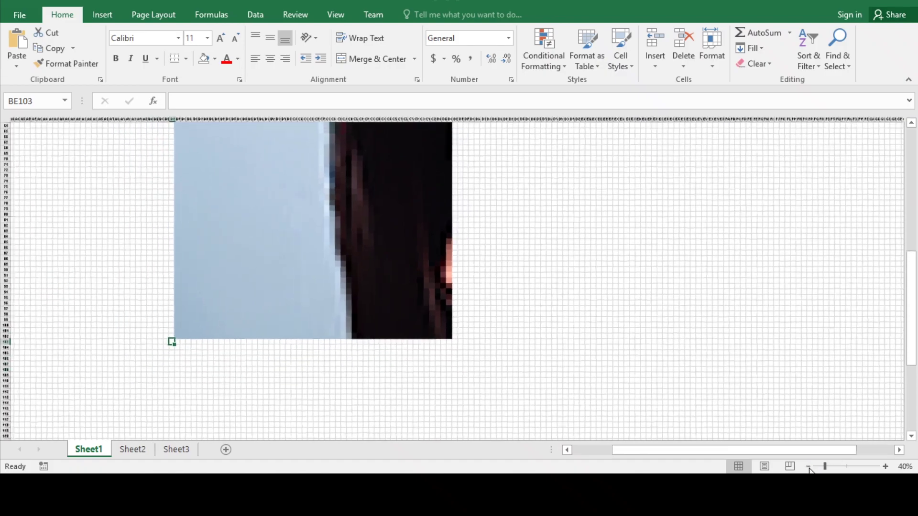
scroll(711, 421, "up", 3)
scroll(647, 382, "down", 1, "ctrl")
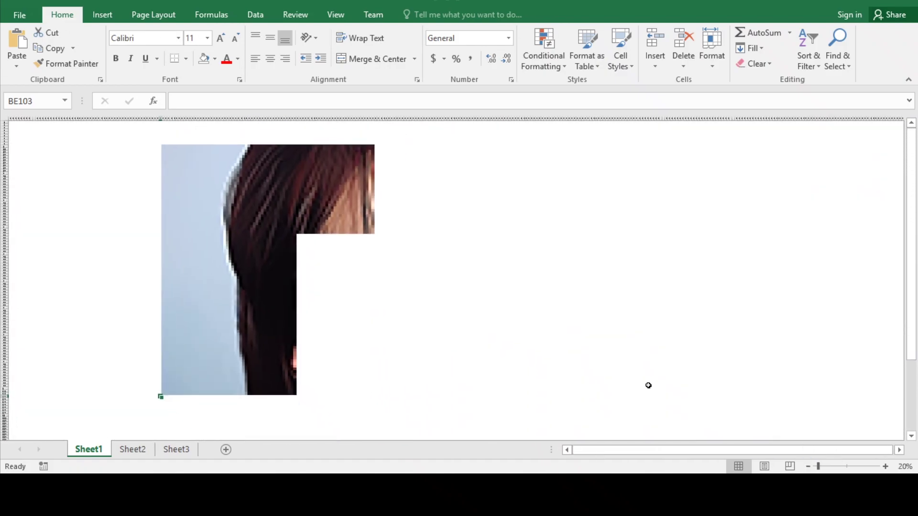
scroll(555, 321, "up", 1, "ctrl")
scroll(555, 321, "up", 1, "ctrl")
scroll(555, 321, "up", 1, "ctrl")
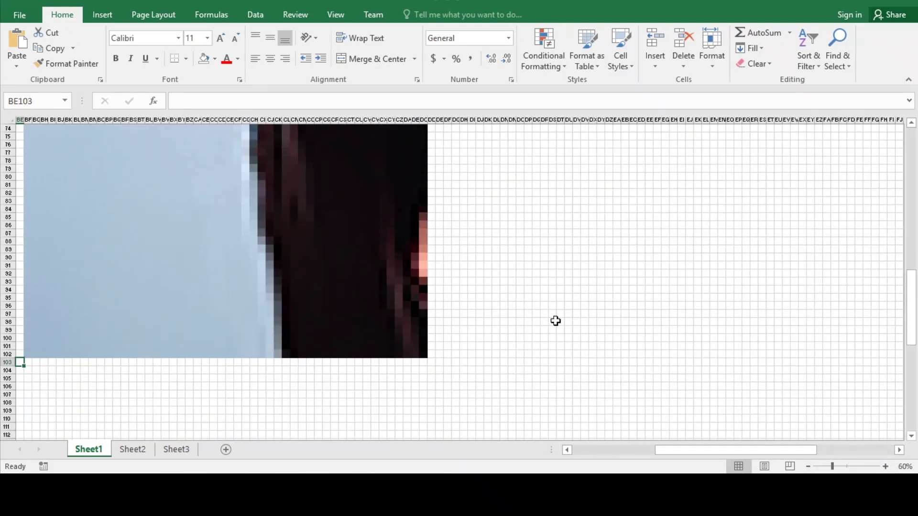
scroll(602, 394, "up", 3)
scroll(256, 303, "down", 7)
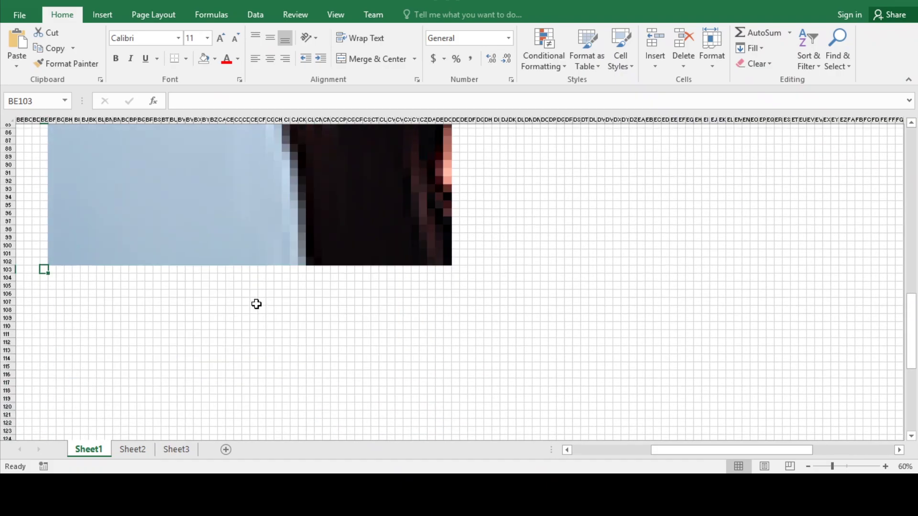
scroll(550, 339, "down", 4)
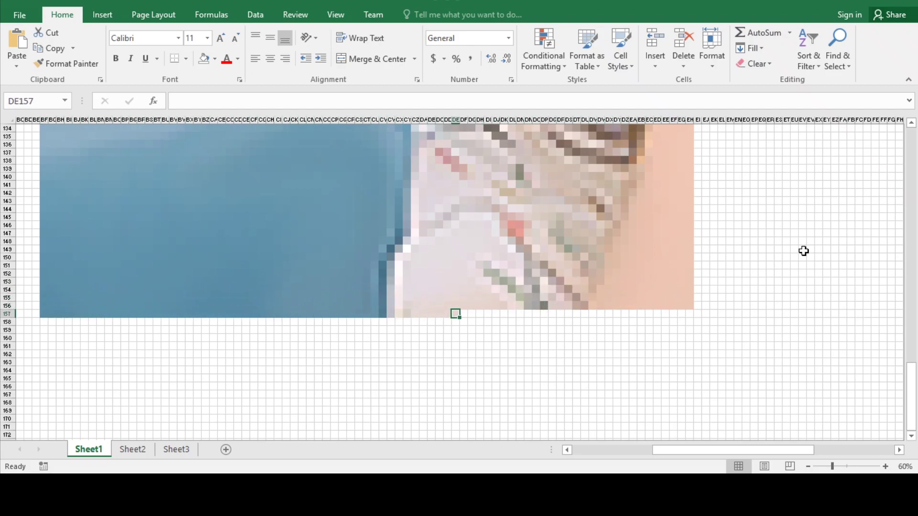
Step: Zoom out to view the whole portrait as the right-hand columns fill to row 42
scroll(786, 335, "up", 3)
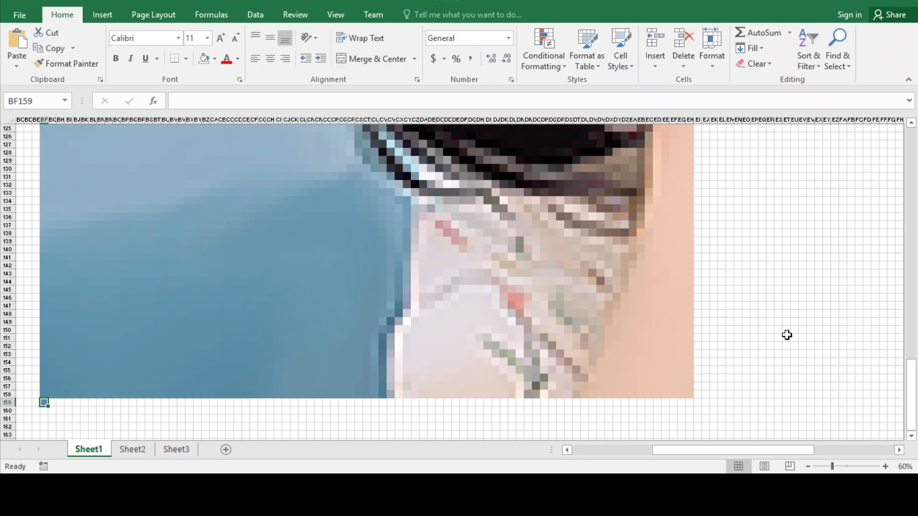
scroll(786, 335, "down", 1)
scroll(754, 365, "down", 1)
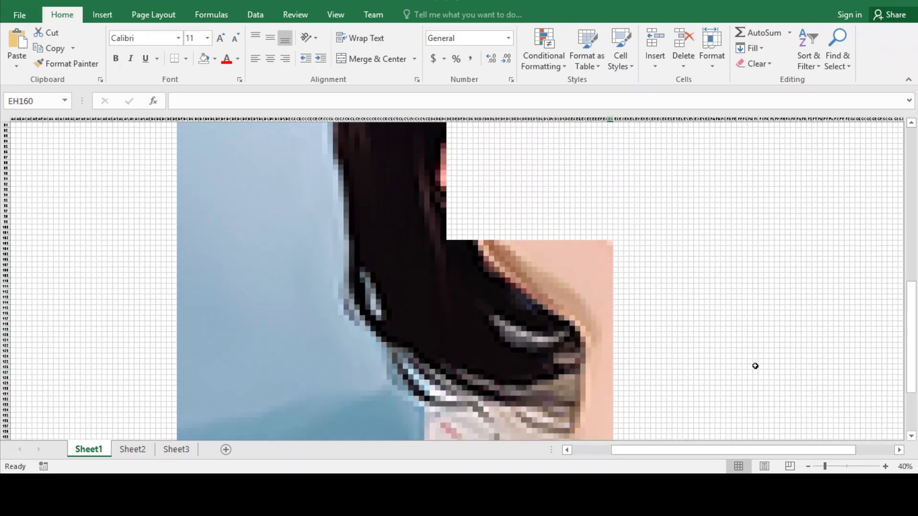
left_click(808, 466)
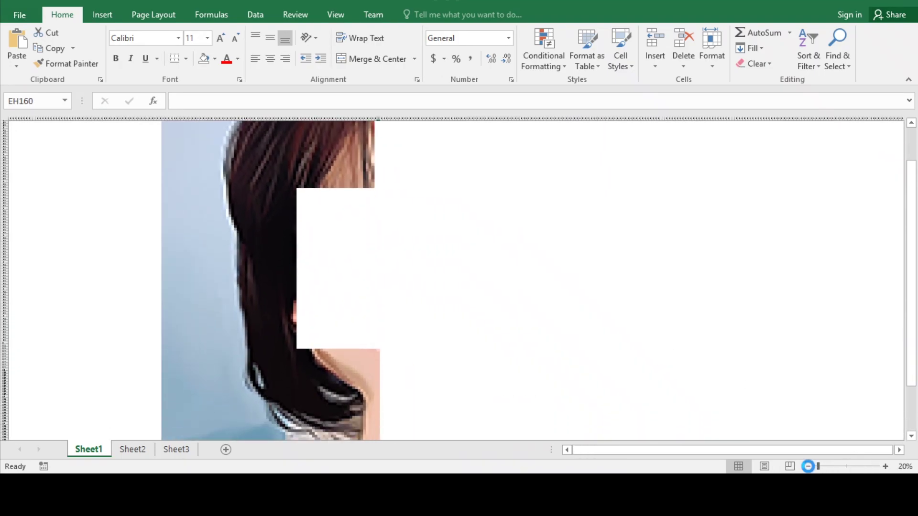
scroll(764, 338, "up", 1)
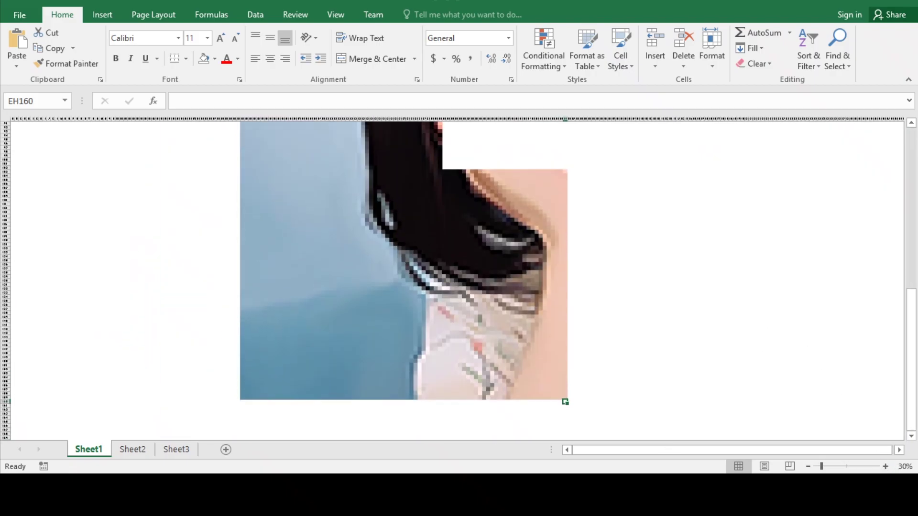
scroll(765, 338, "up", 2)
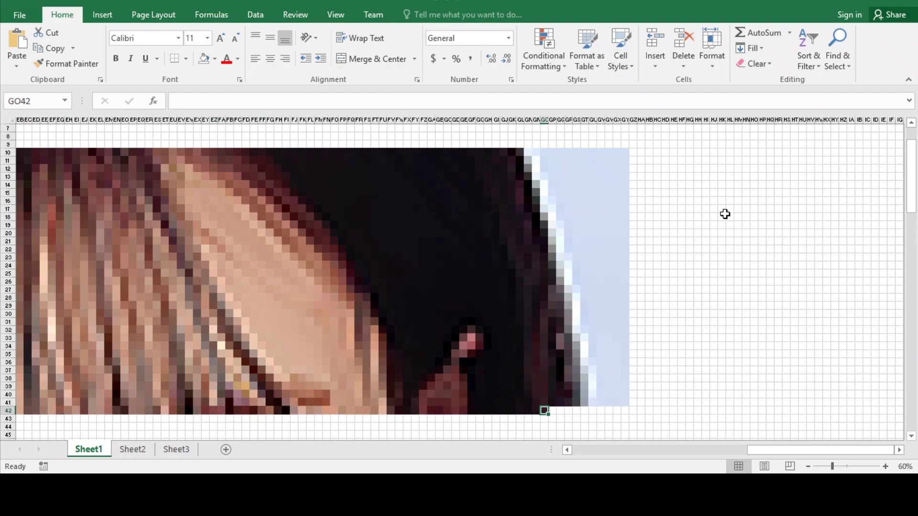
Step: Adjust the zoom slider and scroll up while the right band fills to row 103
left_click_drag(865, 450, 821, 466)
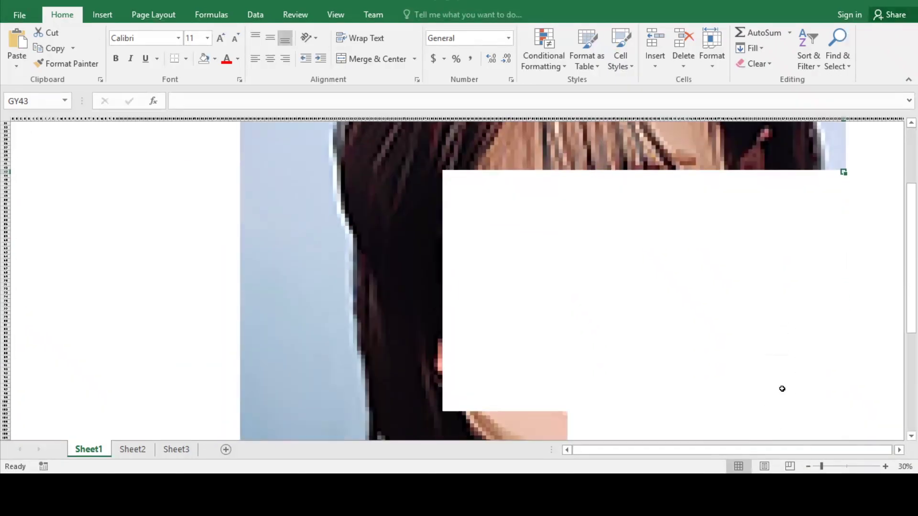
scroll(782, 389, "up", 5)
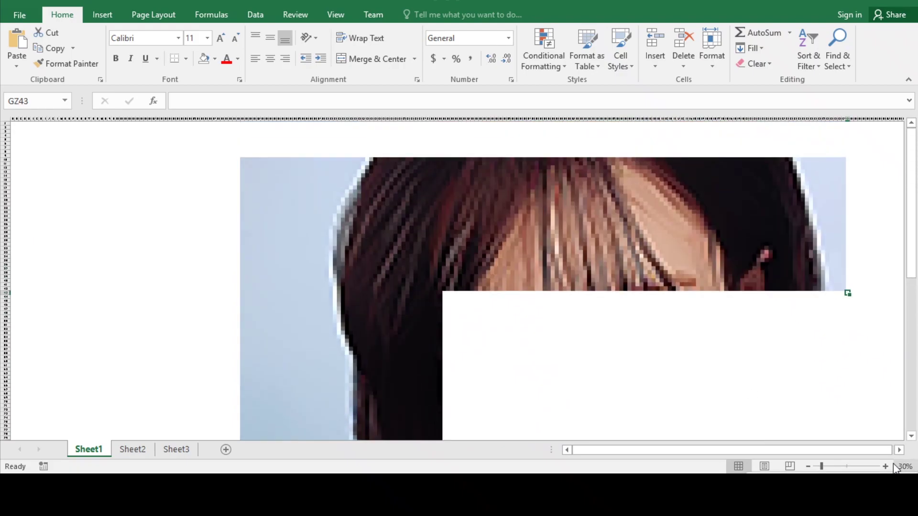
scroll(862, 318, "up", 2)
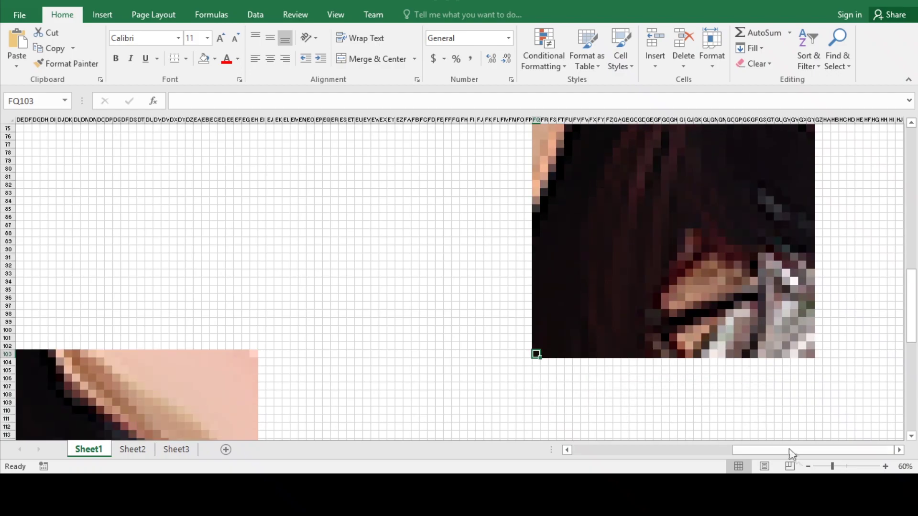
Step: Zoom out to 30% and scroll down as the bottom-right rows fill to row 159
left_click_drag(831, 465, 821, 466)
scroll(655, 335, "down", 10)
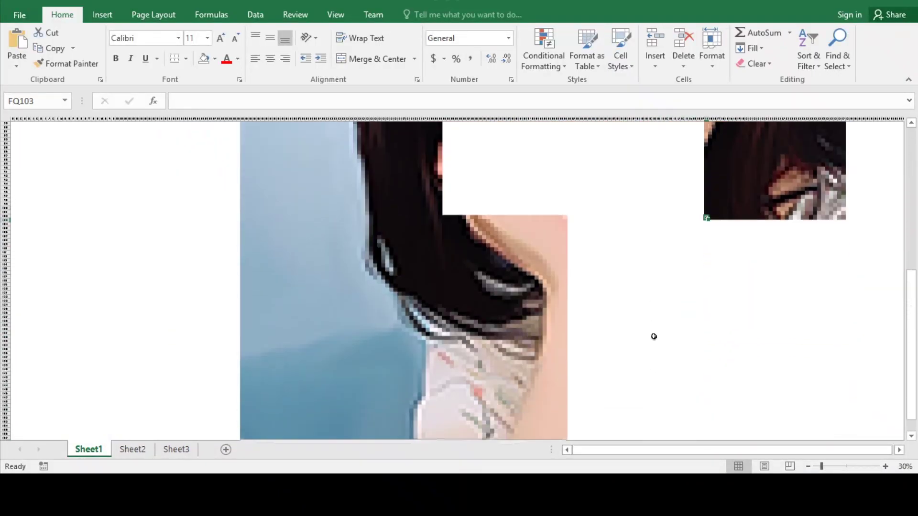
scroll(653, 342, "down", 1)
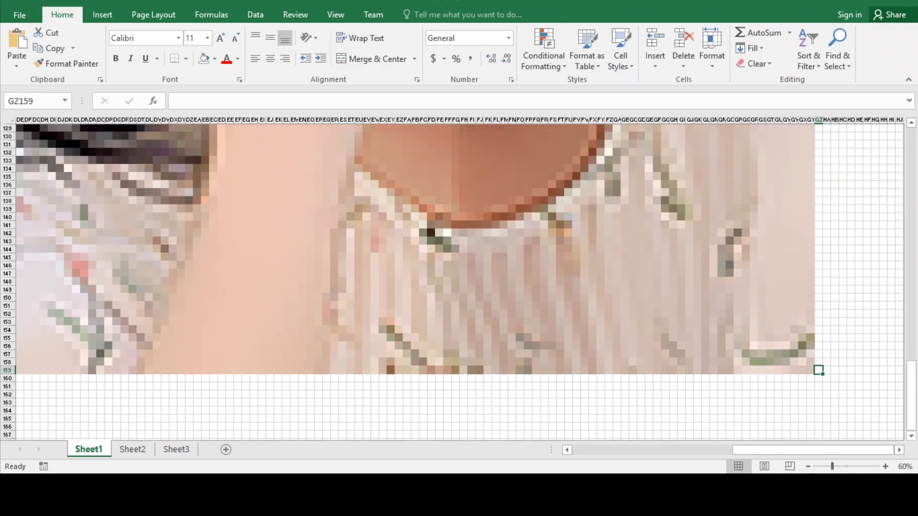
Step: Zoom out, then pan and zoom in on the blank patch in the lips at EJ92:EM95
left_click(809, 467)
left_click(808, 467)
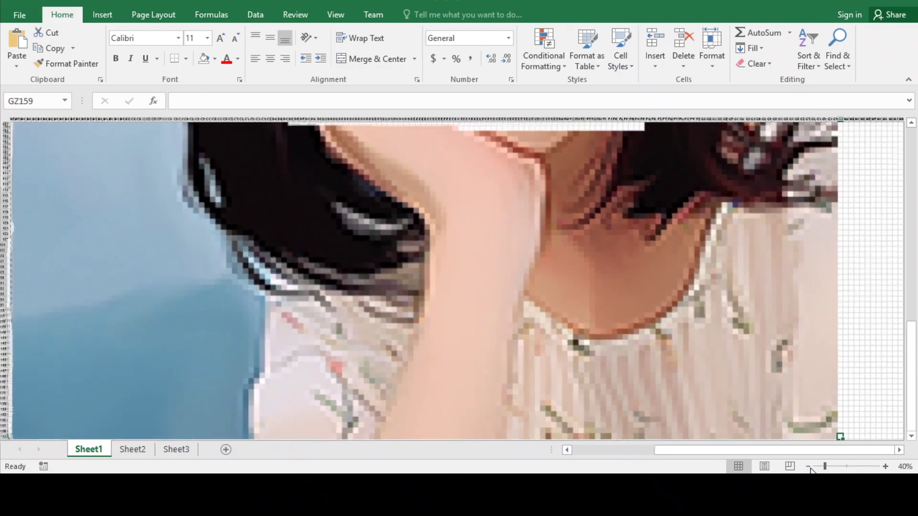
left_click(808, 467)
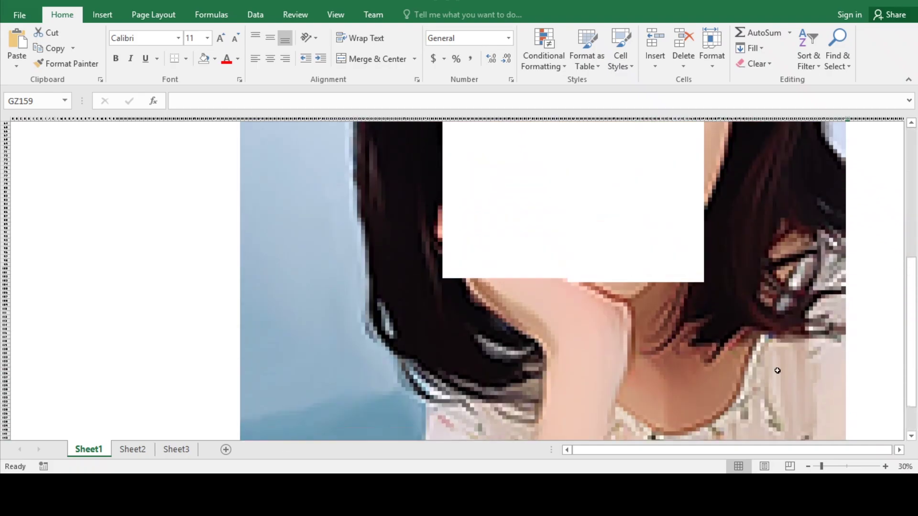
left_click(884, 466)
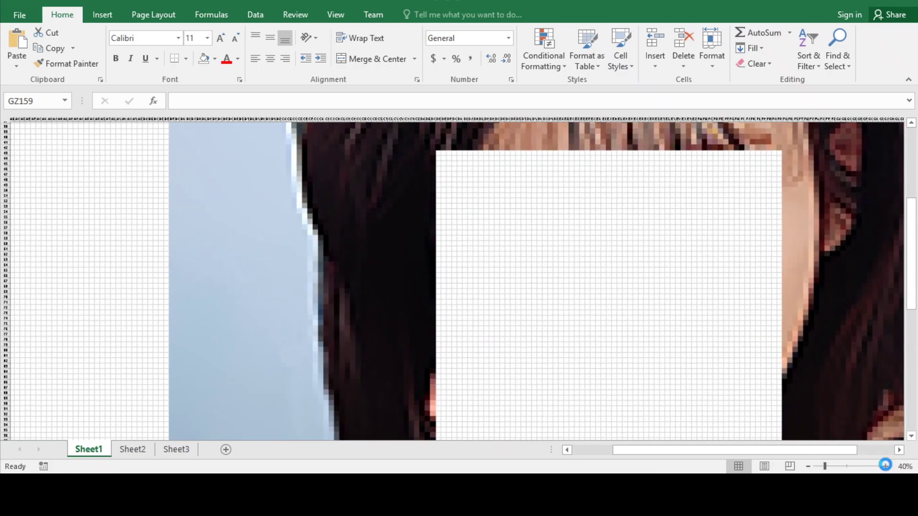
left_click_drag(731, 450, 805, 452)
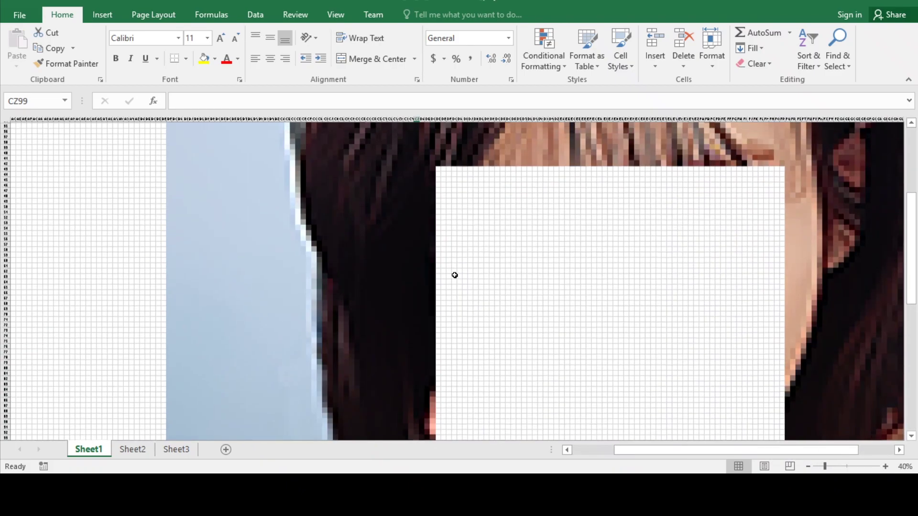
scroll(850, 285, "up", 1, "ctrl")
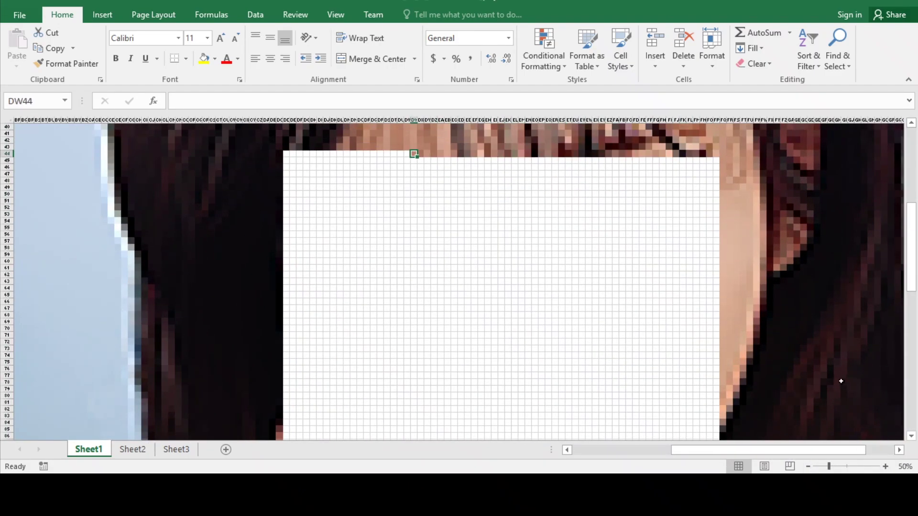
scroll(872, 358, "up", 1, "ctrl")
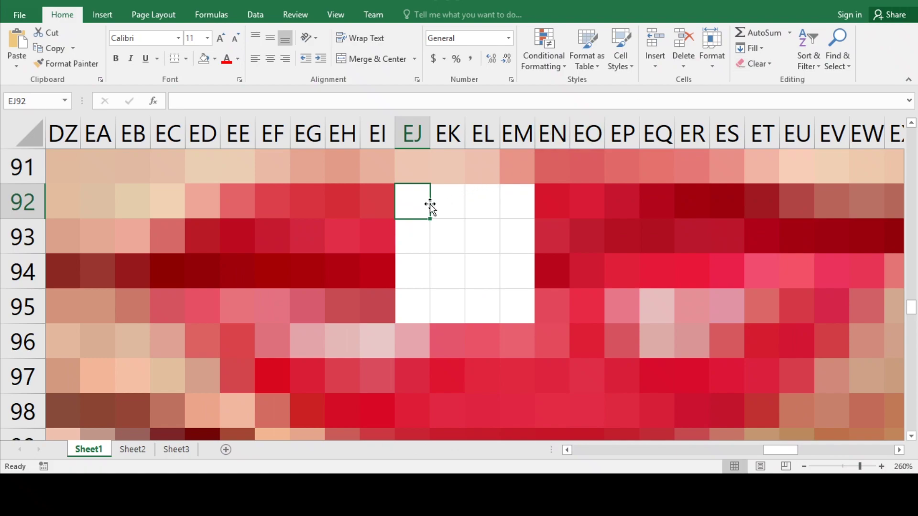
Step: Paint the blank cells EJ92:EM95 with the lip red using Format Painter
left_click(360, 199)
left_click(403, 202)
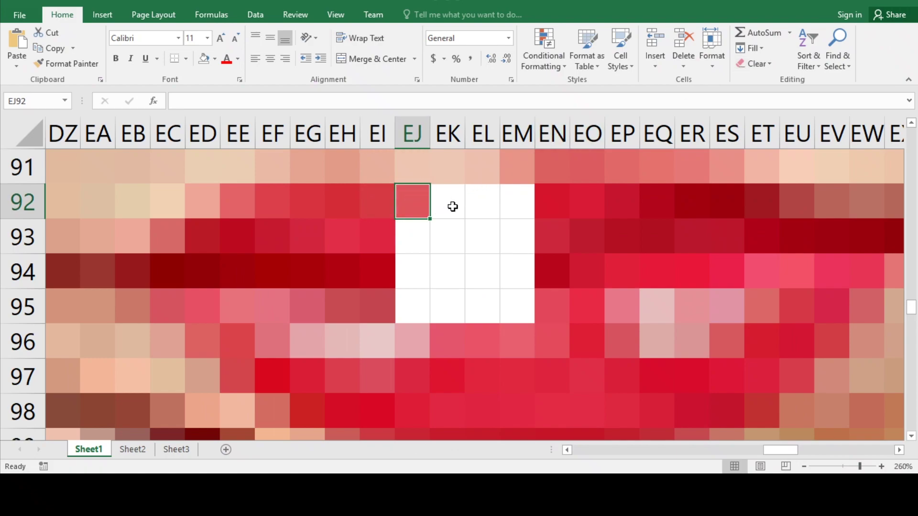
left_click(453, 207)
left_click(483, 206)
left_click(509, 208)
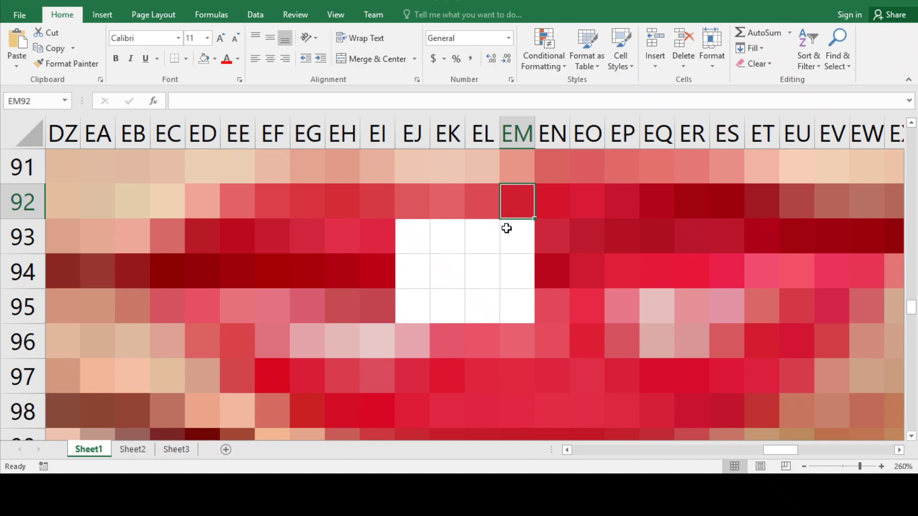
left_click(506, 239)
left_click(483, 242)
left_click(438, 239)
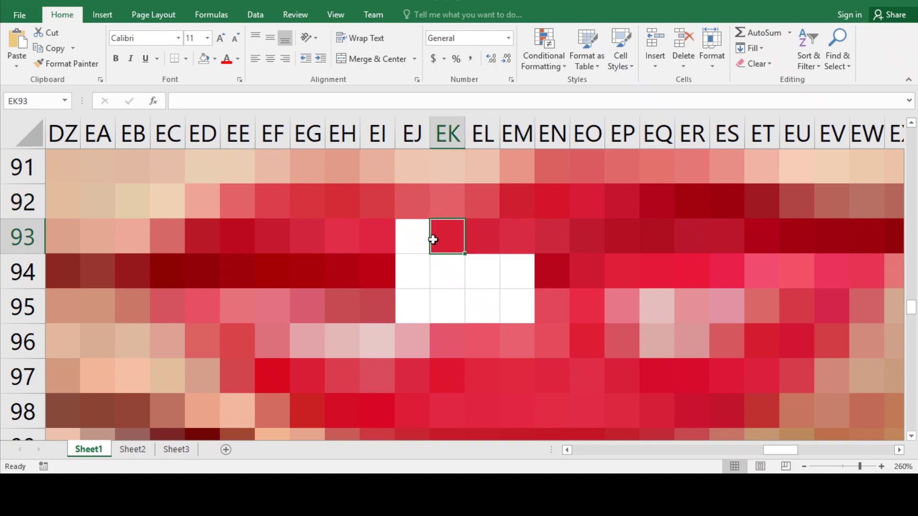
left_click(417, 242)
left_click(419, 265)
left_click(440, 268)
left_click(482, 268)
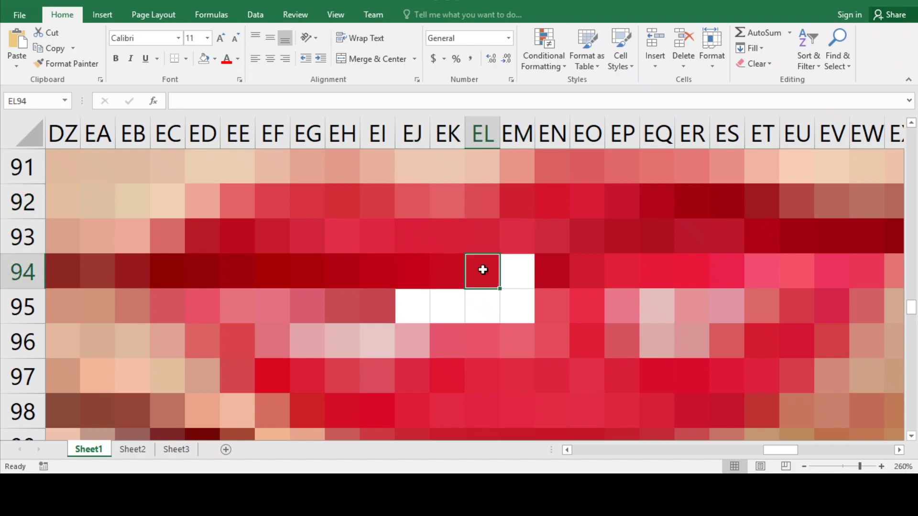
left_click(508, 270)
left_click(510, 306)
left_click(482, 305)
left_click(447, 306)
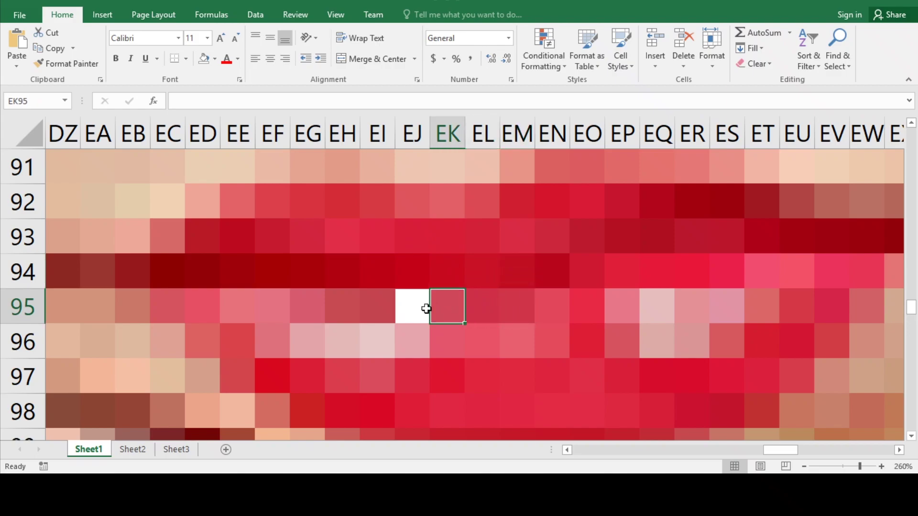
left_click(418, 307)
Step: Zoom out step by step to see the whole mouth and face
left_click(803, 467)
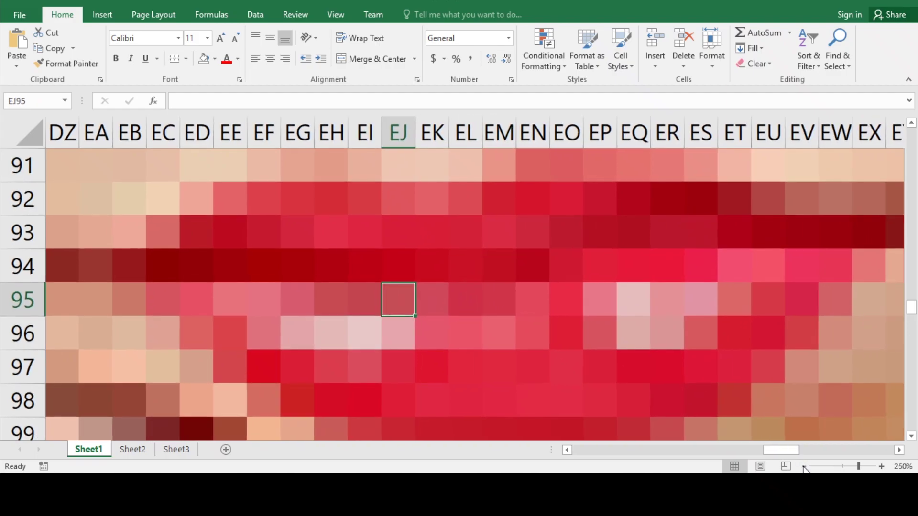
left_click(803, 466)
left_click(803, 466)
left_click(803, 467)
left_click(804, 467)
left_click(803, 466)
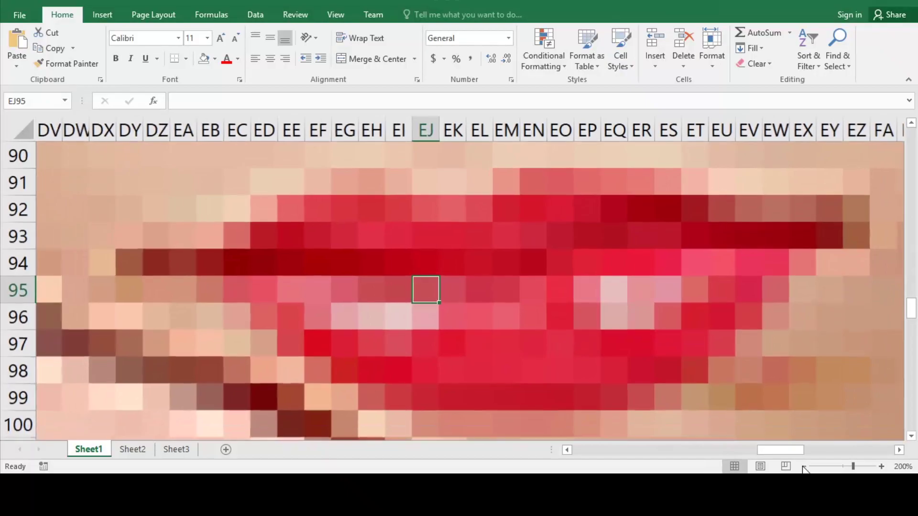
left_click(803, 467)
left_click(803, 466)
left_click(803, 466)
left_click(803, 467)
left_click(803, 466)
left_click(803, 466)
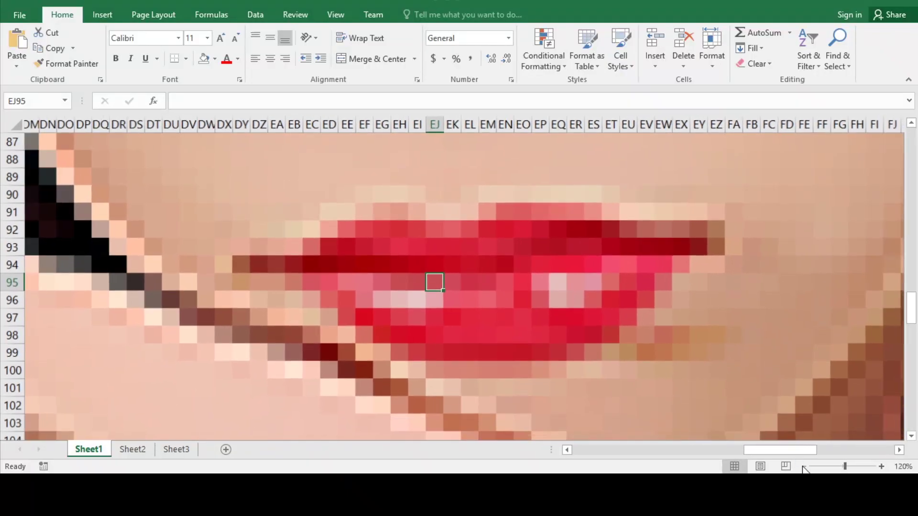
left_click(803, 467)
left_click(804, 467)
Step: Set a custom 17% zoom so the finished portrait fits on screen
left_click(804, 467)
left_click(804, 466)
left_click(803, 466)
left_click(803, 467)
left_click(803, 466)
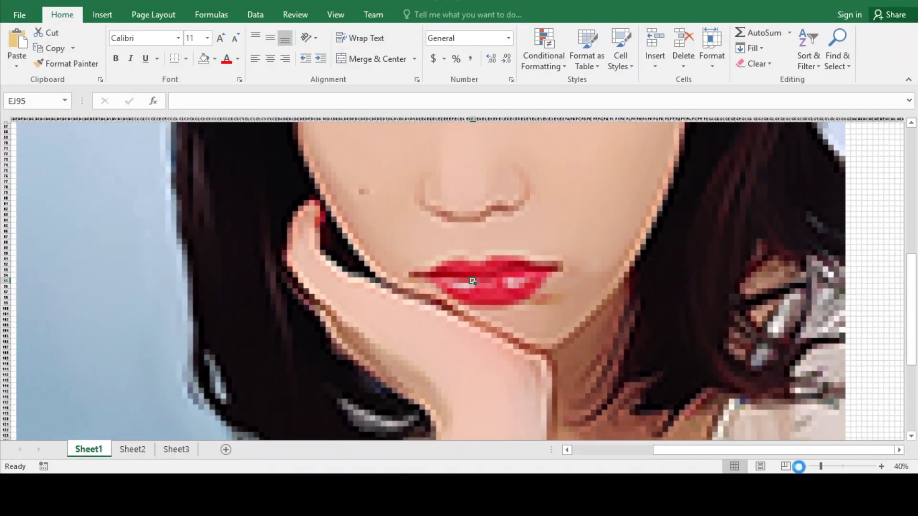
left_click(803, 467)
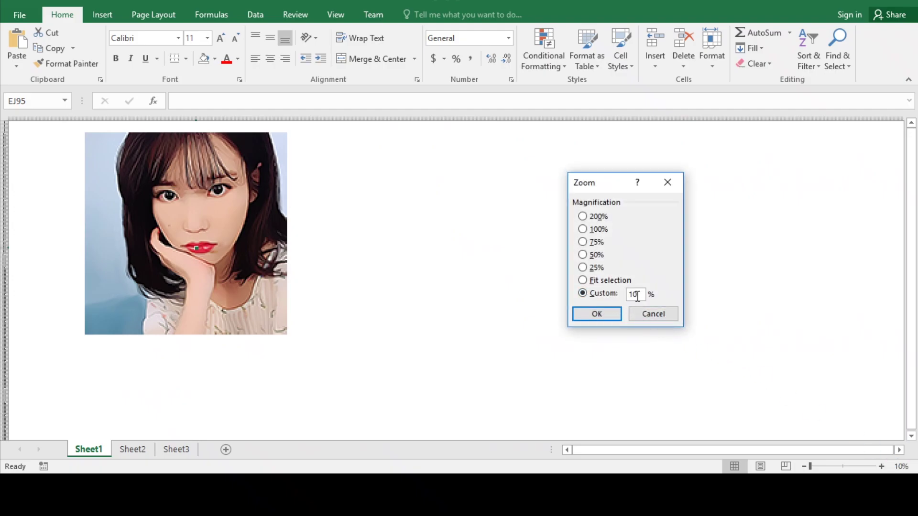
type("17")
left_click(600, 313)
scroll(628, 290, "down", 1)
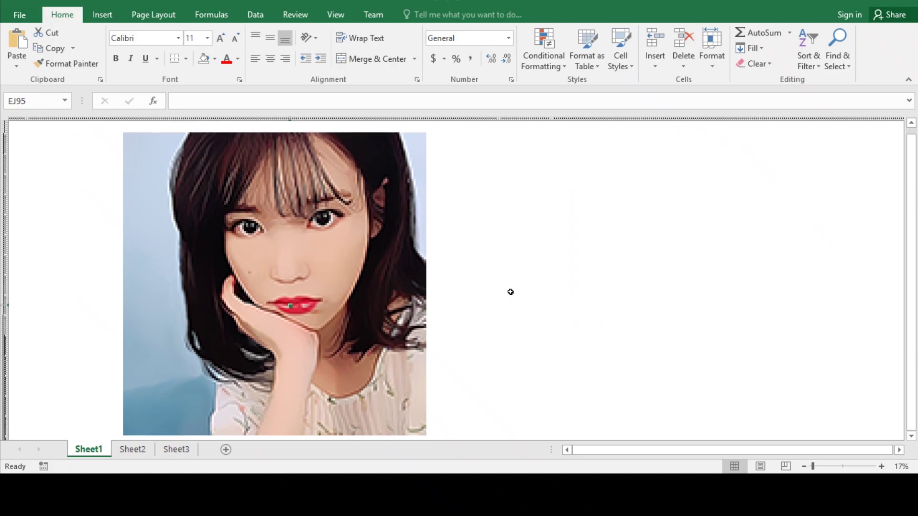
scroll(584, 313, "down", 1)
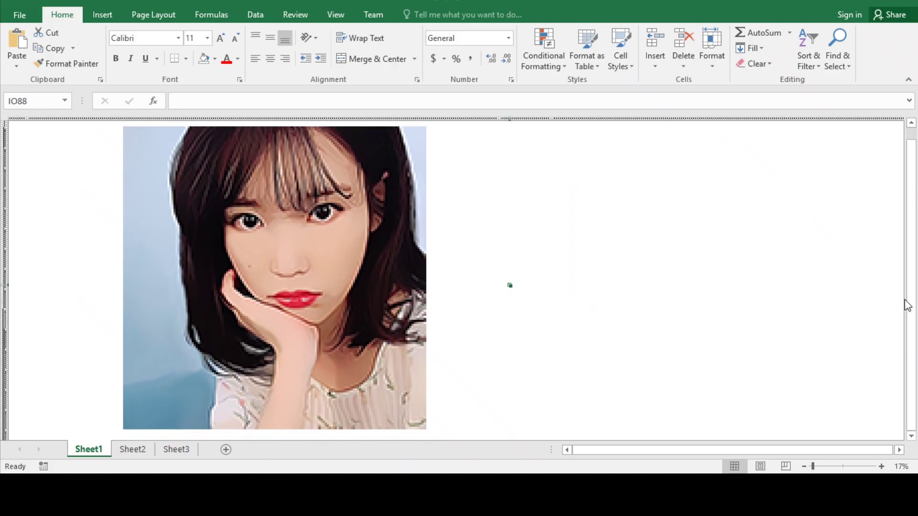
left_click_drag(907, 305, 908, 301)
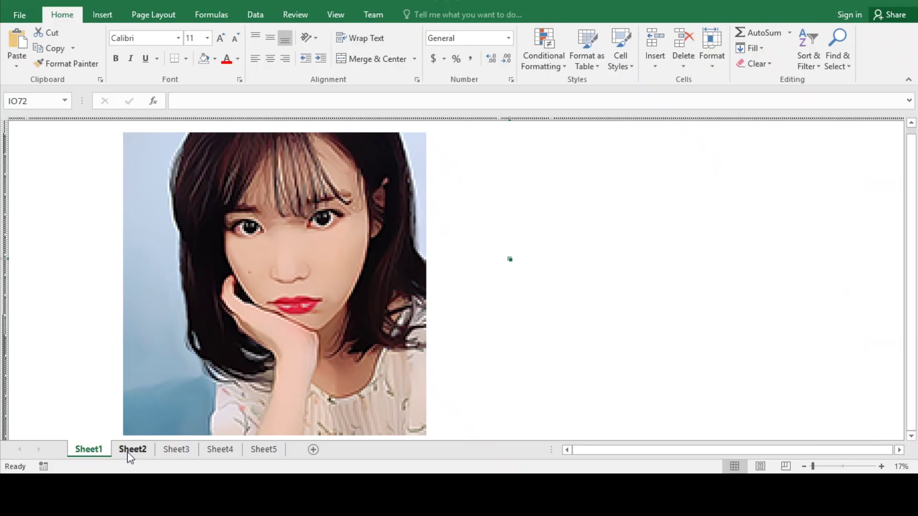
Step: Flip through the Sheet2, Sheet4 and Sheet5 portrait variants, ending on the cat-ears version
left_click(128, 451)
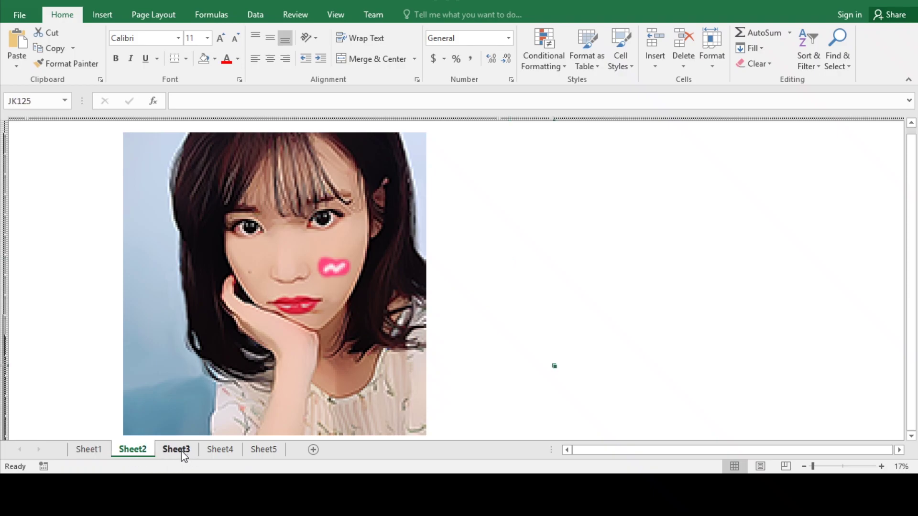
left_click(224, 449)
left_click(266, 449)
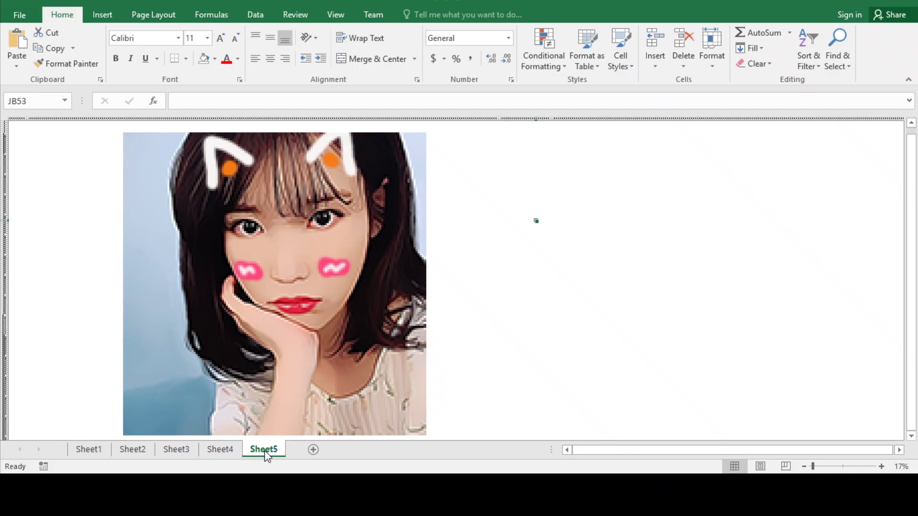
Step: Zoom Sheet5 to 60% and scroll around to inspect the face, ears and pink cheeks
left_click(881, 466)
left_click(880, 466)
left_click(881, 466)
left_click(881, 466)
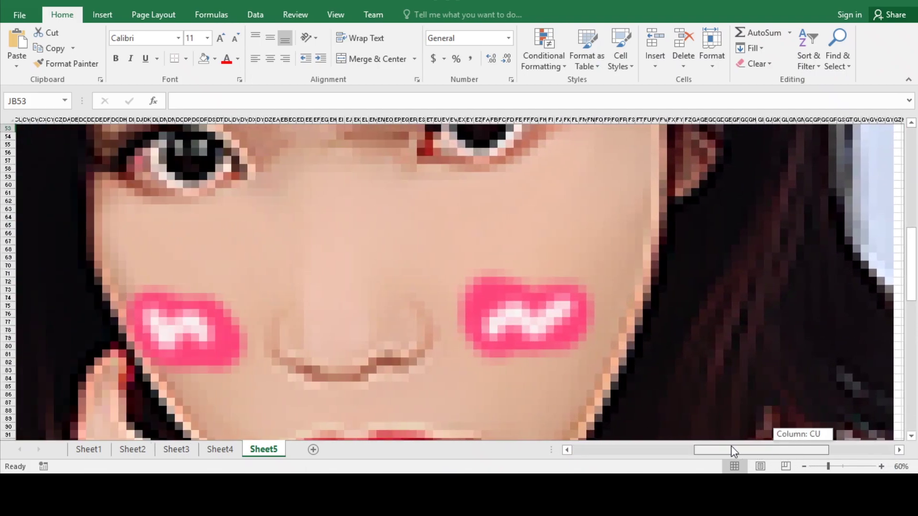
left_click_drag(805, 458, 705, 440)
scroll(391, 343, "up", 5)
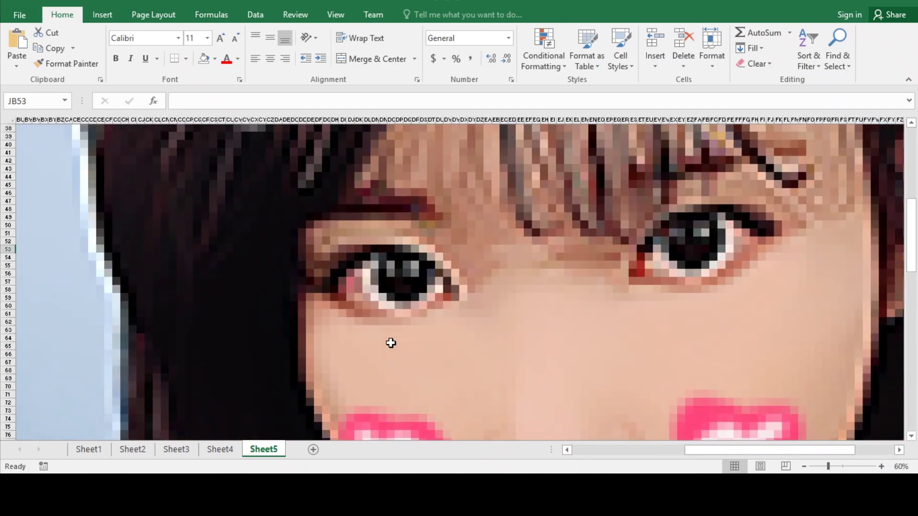
scroll(390, 343, "up", 4)
scroll(390, 343, "up", 4)
scroll(390, 343, "up", 3)
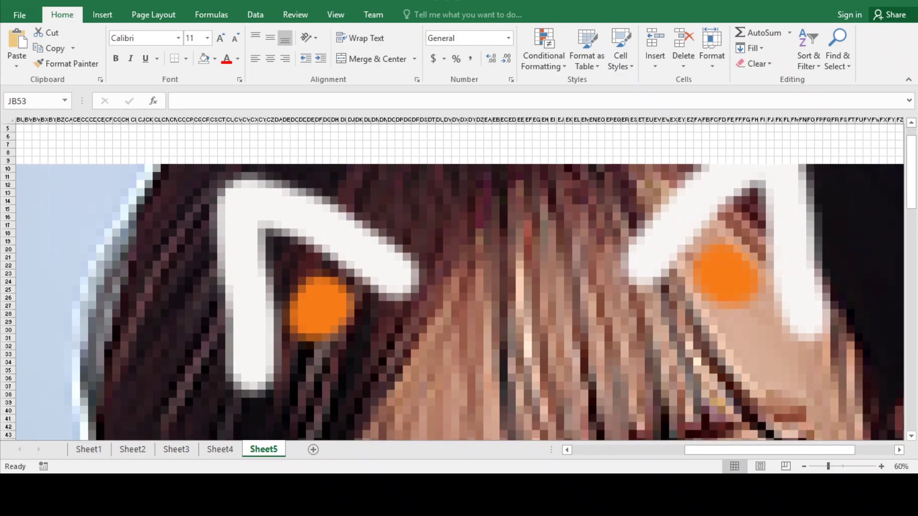
left_click_drag(762, 456, 773, 454)
scroll(780, 416, "down", 5)
scroll(780, 416, "down", 5)
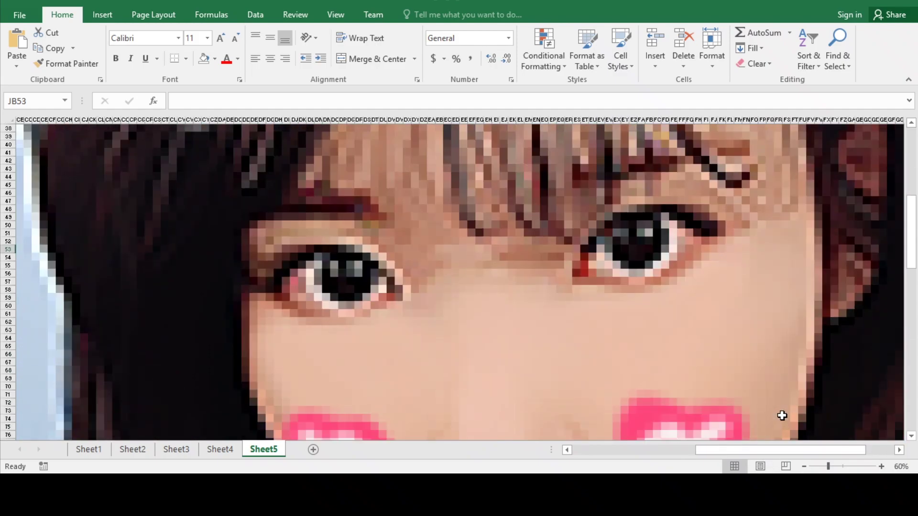
scroll(782, 415, "down", 6)
scroll(782, 415, "down", 4)
scroll(781, 415, "down", 3)
scroll(779, 417, "up", 2)
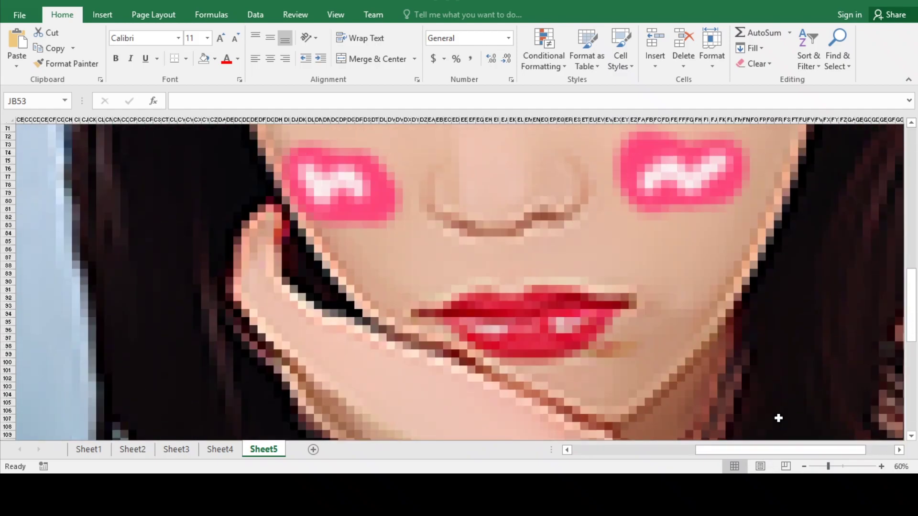
scroll(776, 420, "up", 5)
scroll(776, 420, "up", 5)
scroll(777, 430, "up", 1)
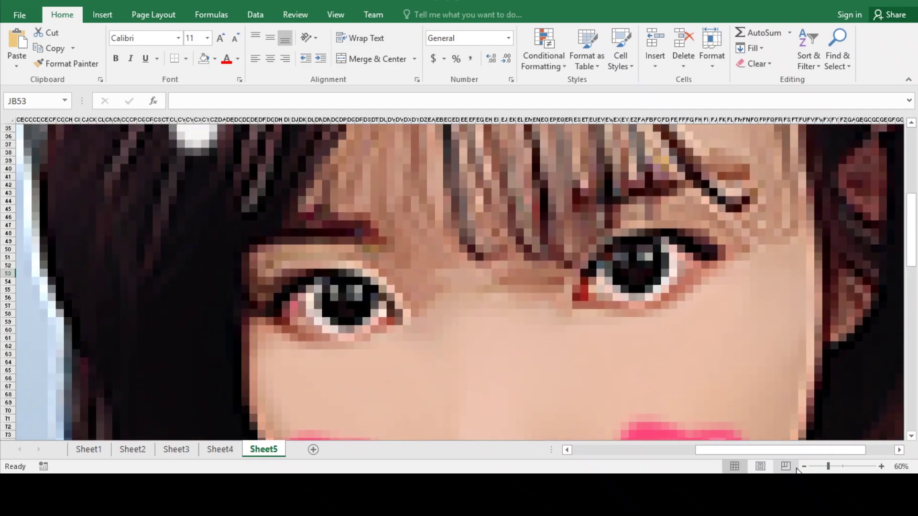